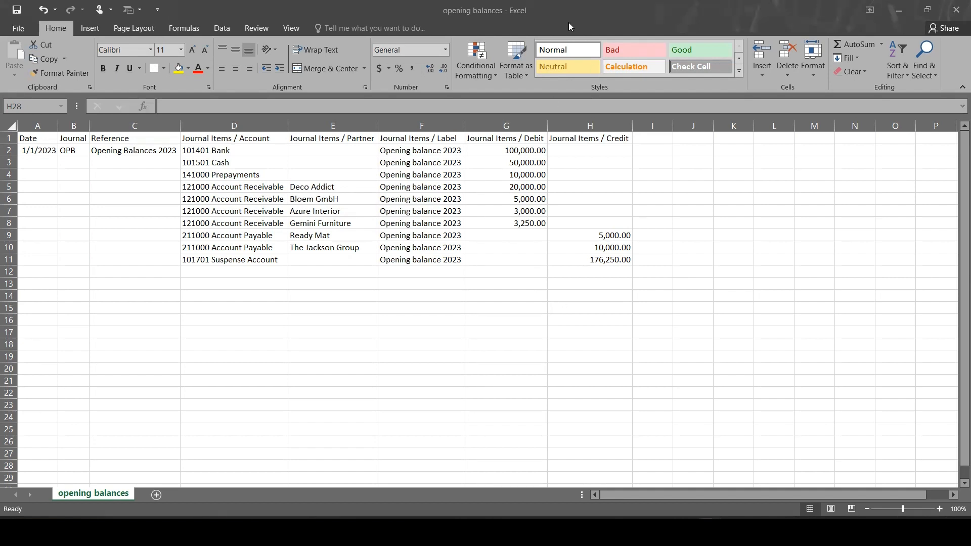
- Open the Accounting app through the app search
left_click(684, 183)
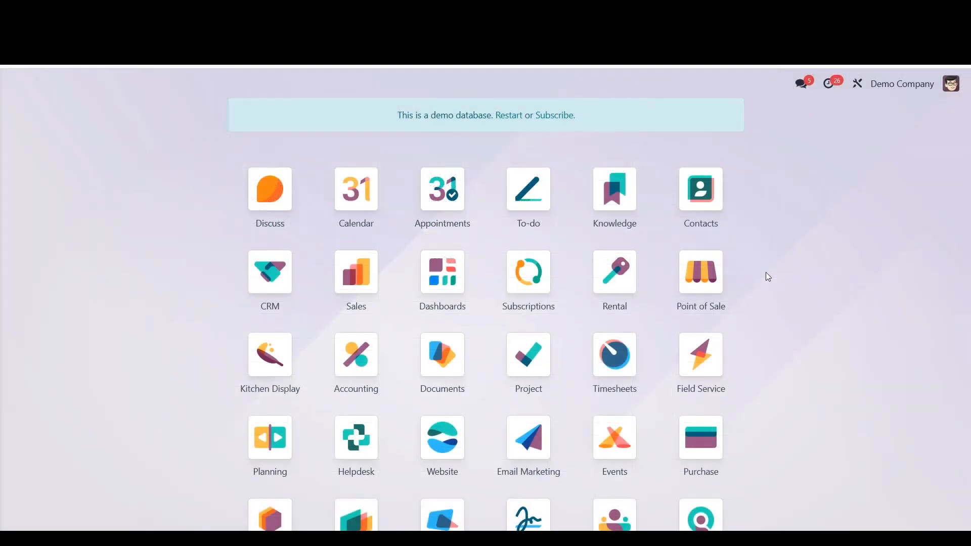
type("accounting")
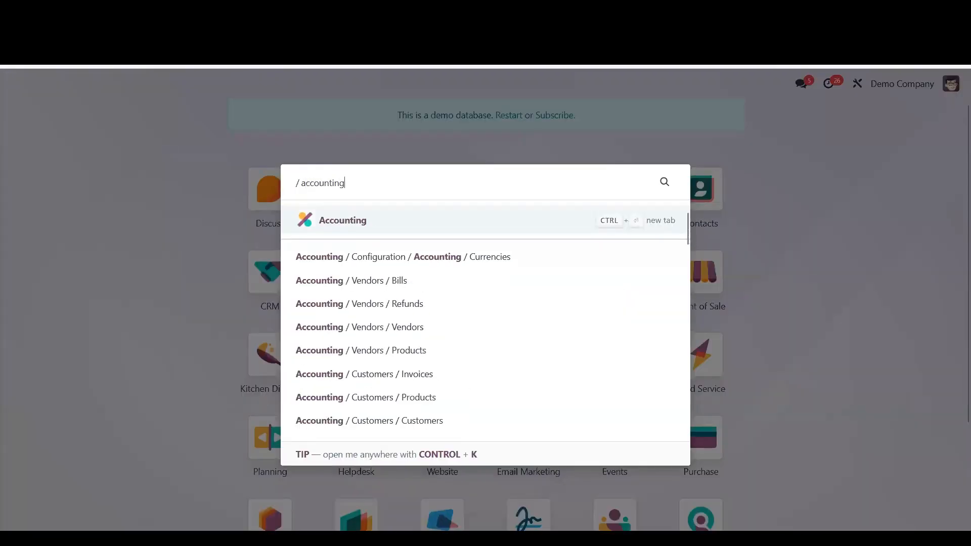
key("Return")
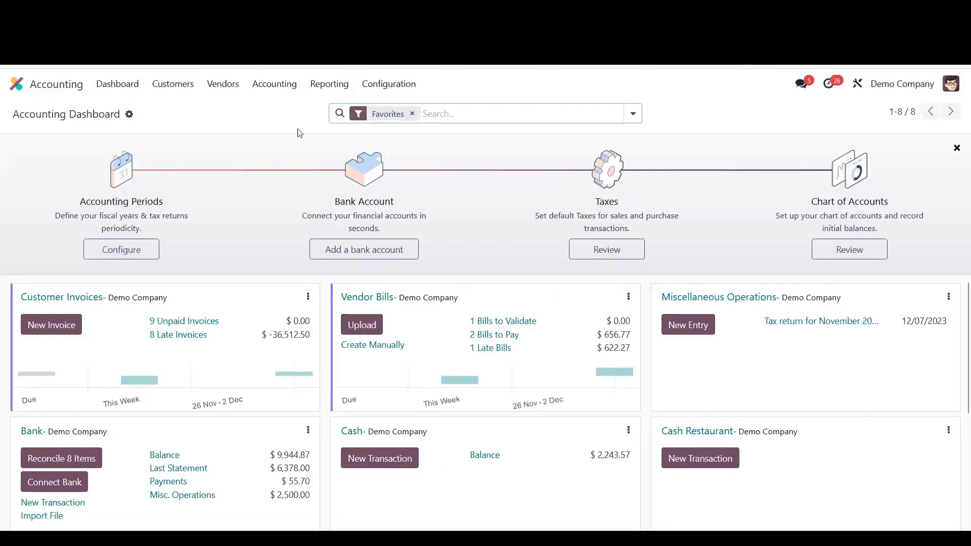
- Open the Journal Entries list and start importing records into it
left_click(284, 88)
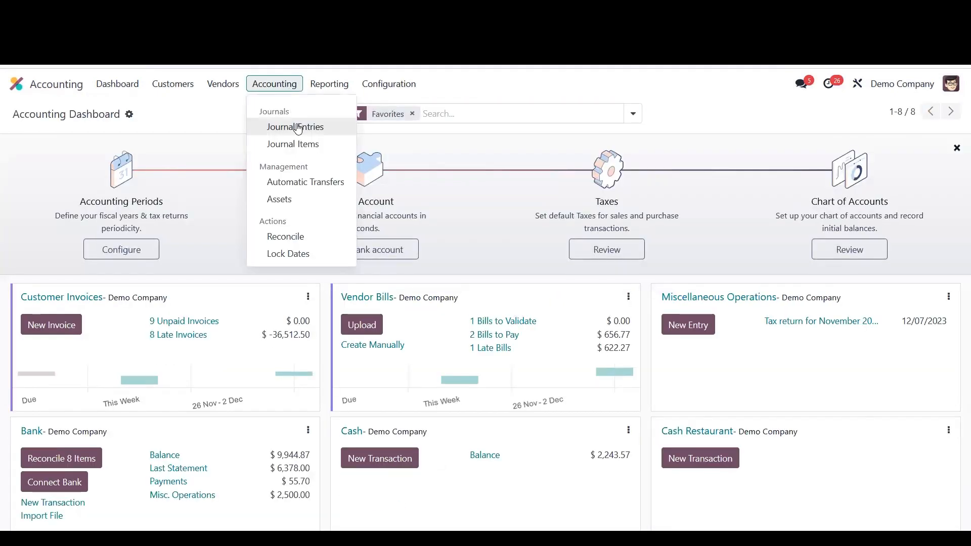
left_click(298, 129)
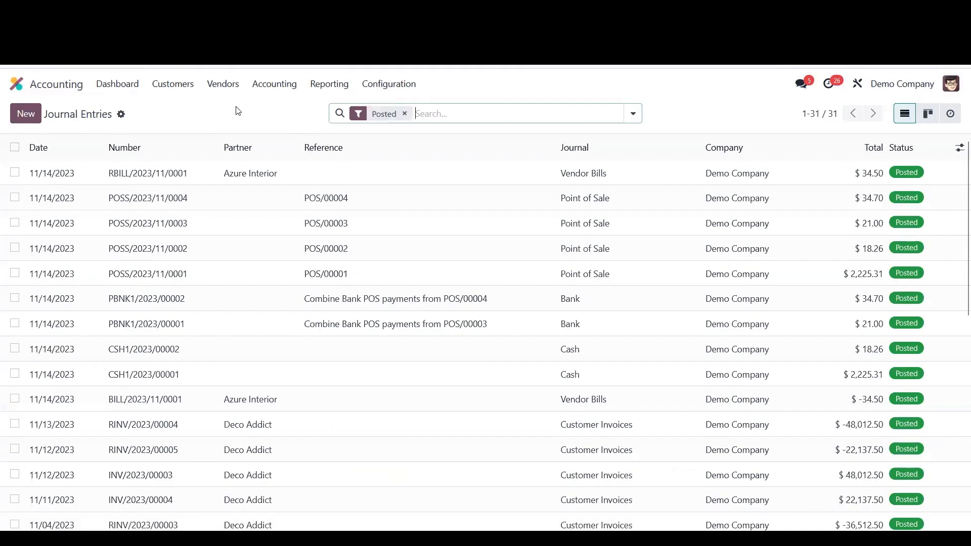
left_click(121, 115)
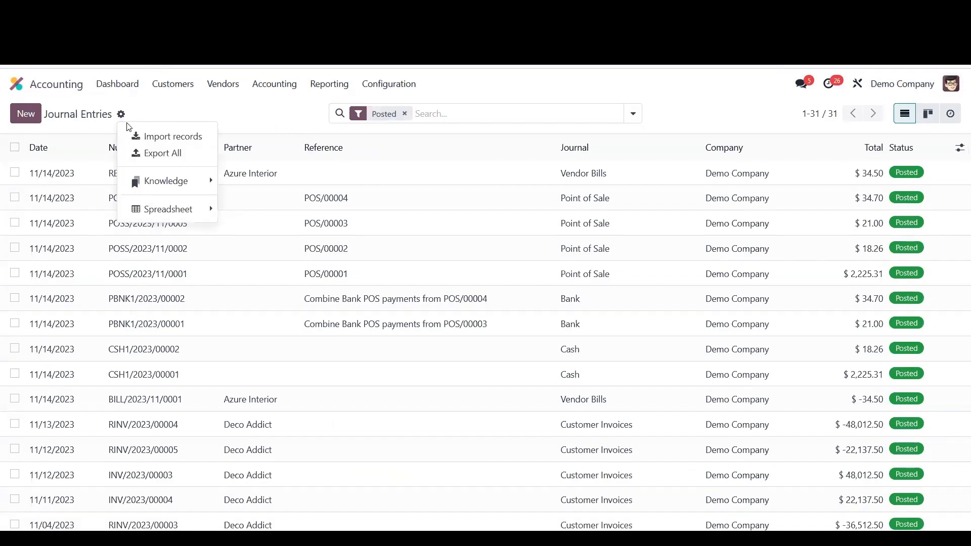
left_click(135, 136)
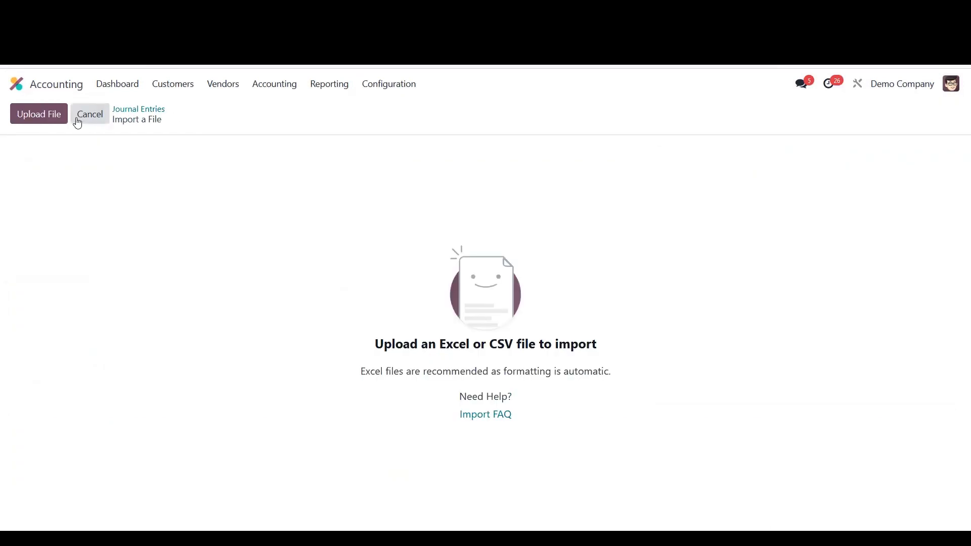
- Upload the opening balances CSV from the Desktop's Opening Balances folder
left_click(46, 120)
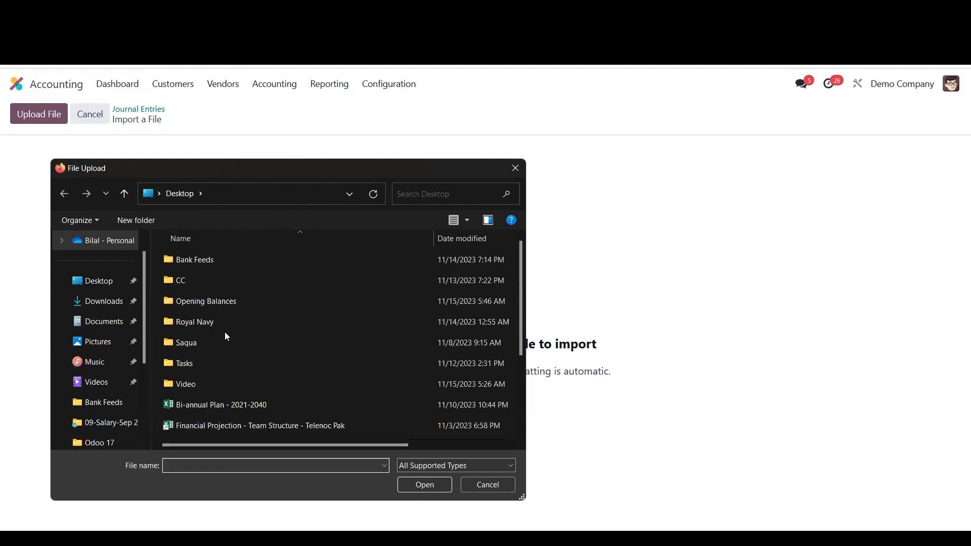
double_click(229, 303)
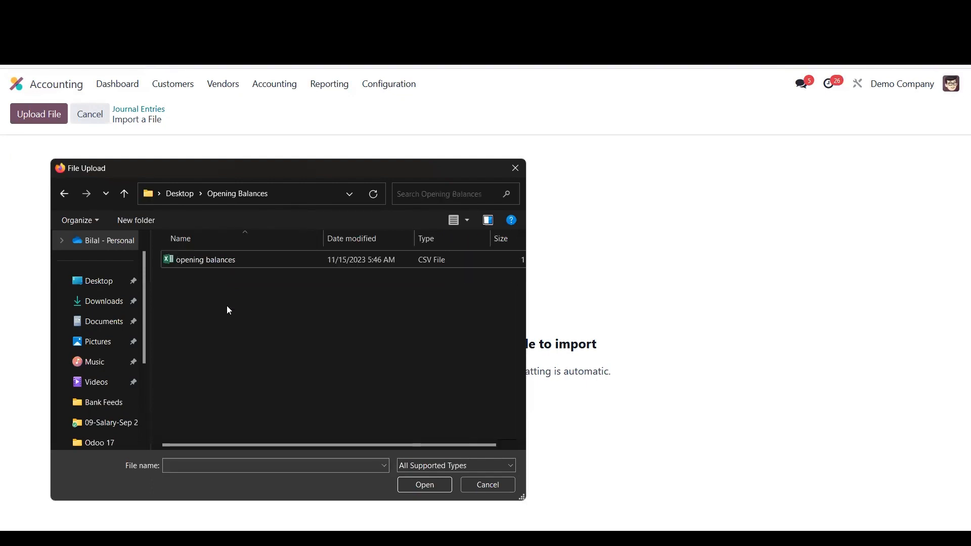
left_click(211, 261)
left_click(413, 484)
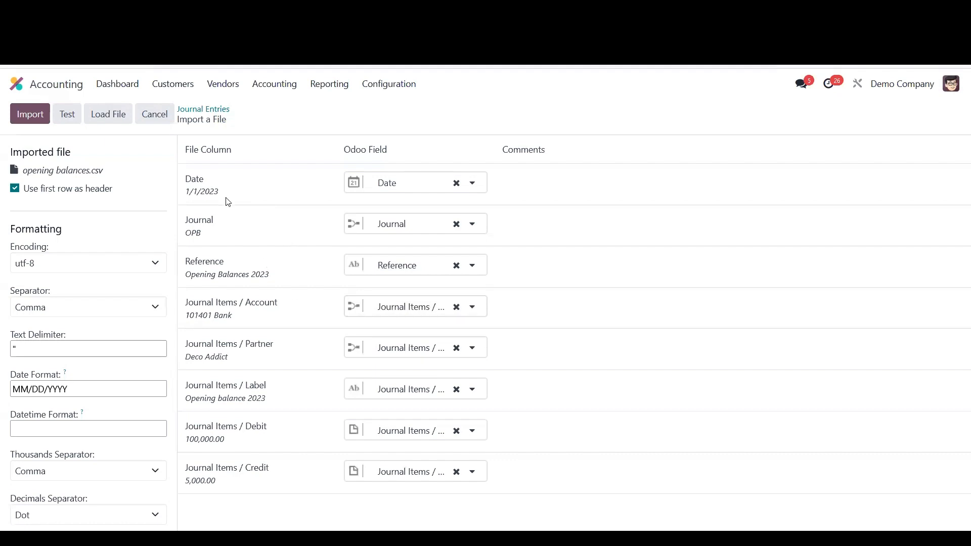
- Test the import of the opening balances file for errors
left_click(71, 120)
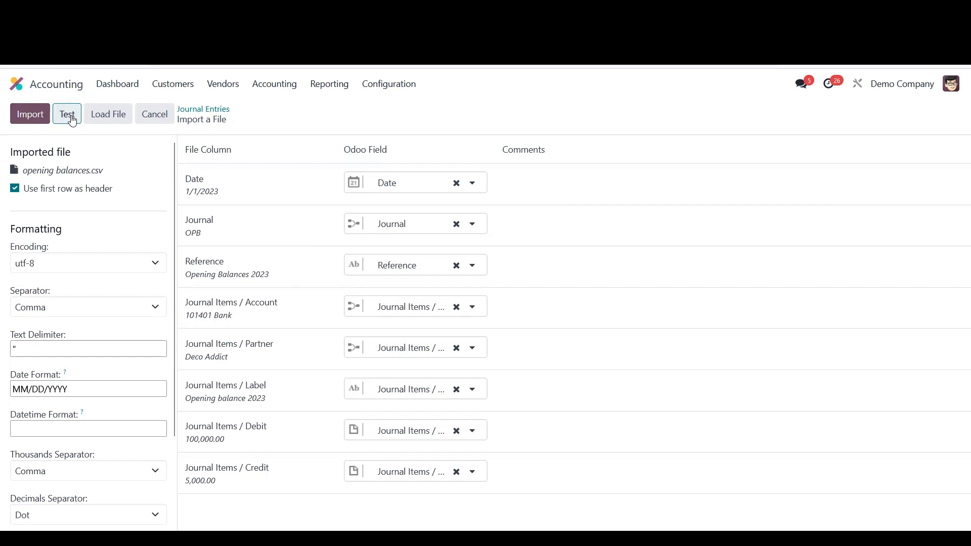
left_click(72, 120)
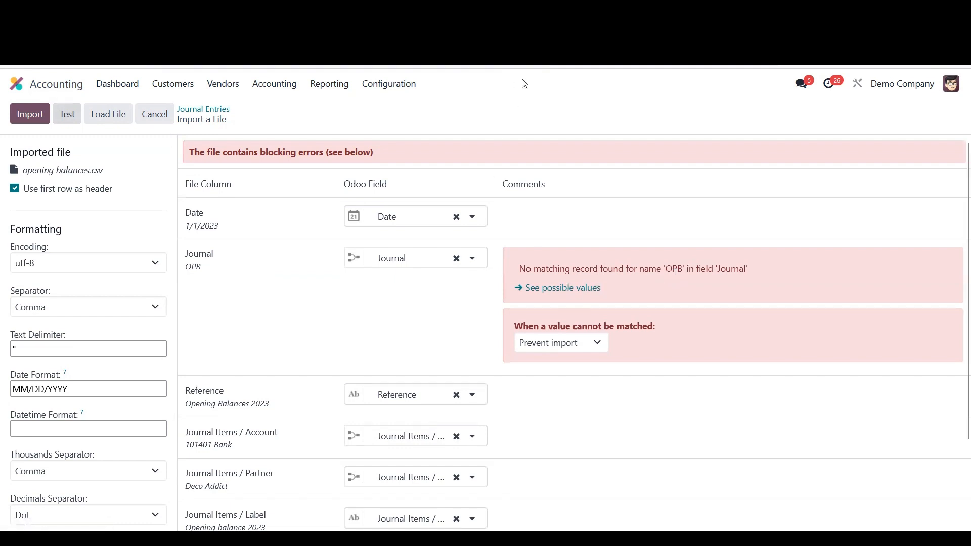
- Open the Journals configuration list in a new browser tab
right_click(521, 61)
left_click(537, 137)
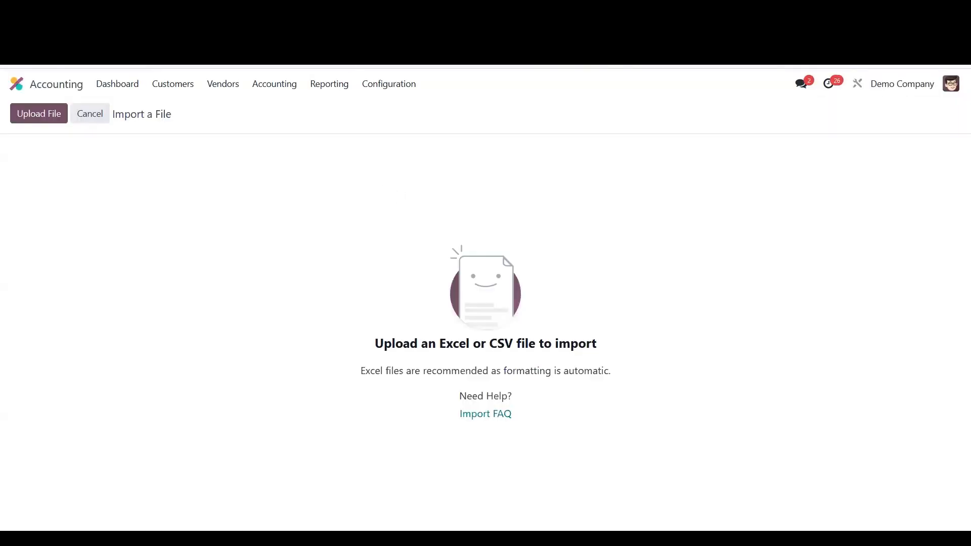
left_click(380, 89)
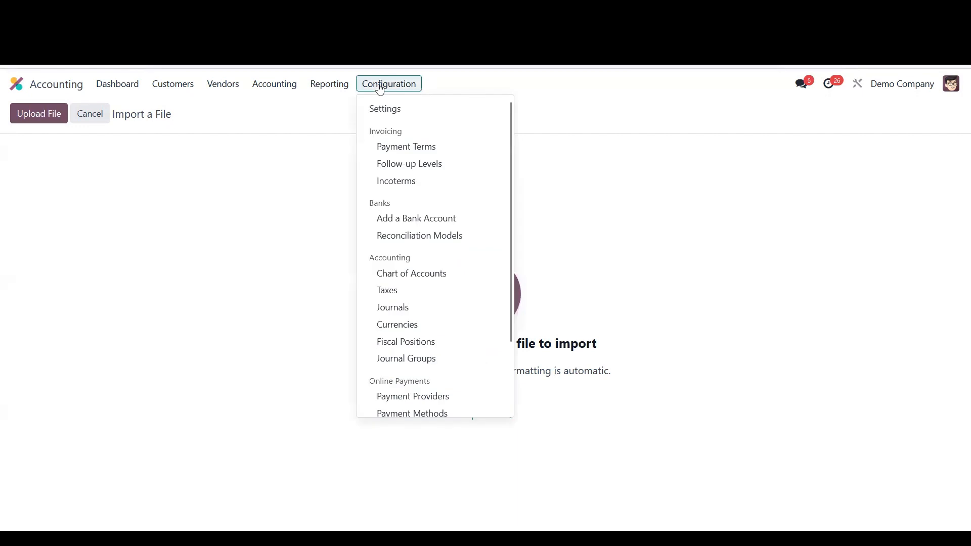
left_click(392, 303)
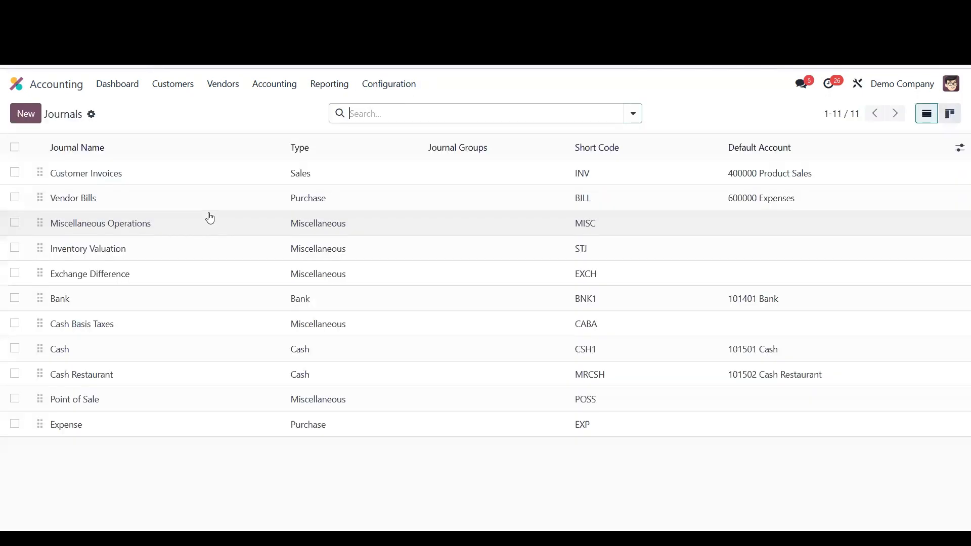
- Create a new journal named Opening Balances
left_click(22, 116)
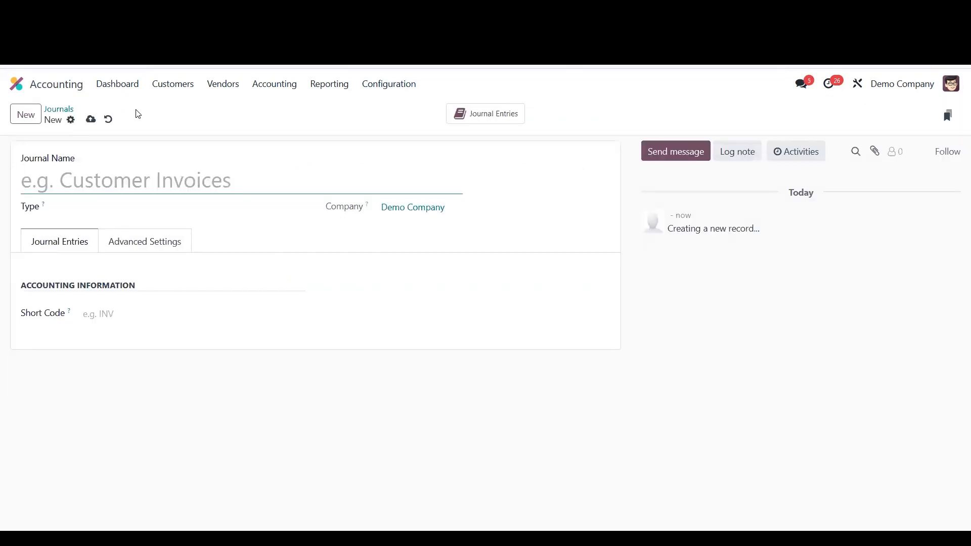
type("Openign")
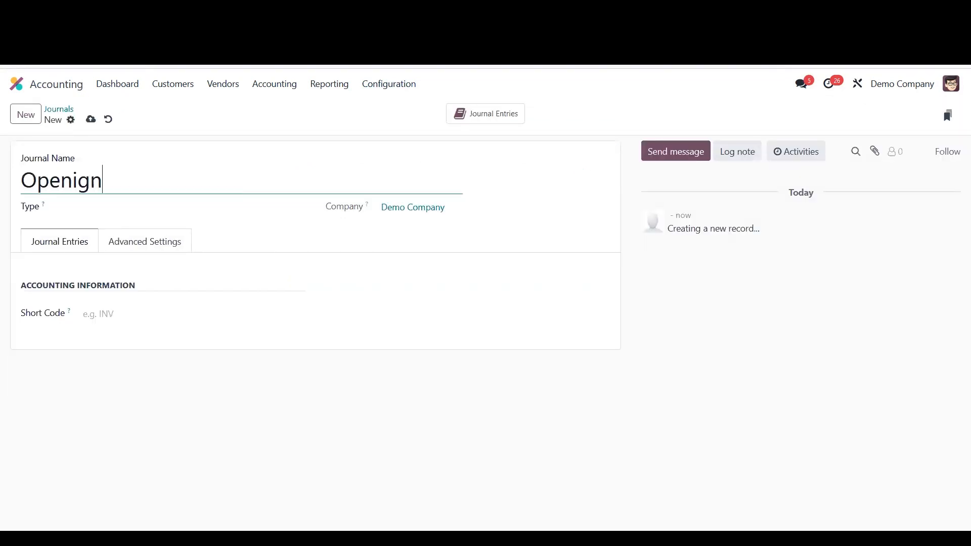
key("BackSpace")
key("BackSpace")
type("ng Balancae")
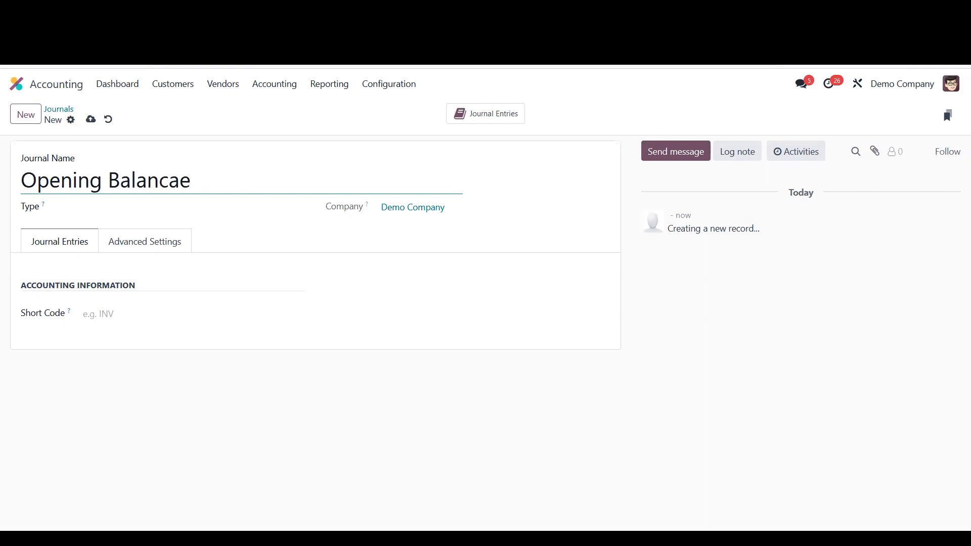
key("BackSpace")
key("BackSpace")
type("es")
- Set the journal type to Miscellaneous and short code OPB, and save it
left_click(134, 209)
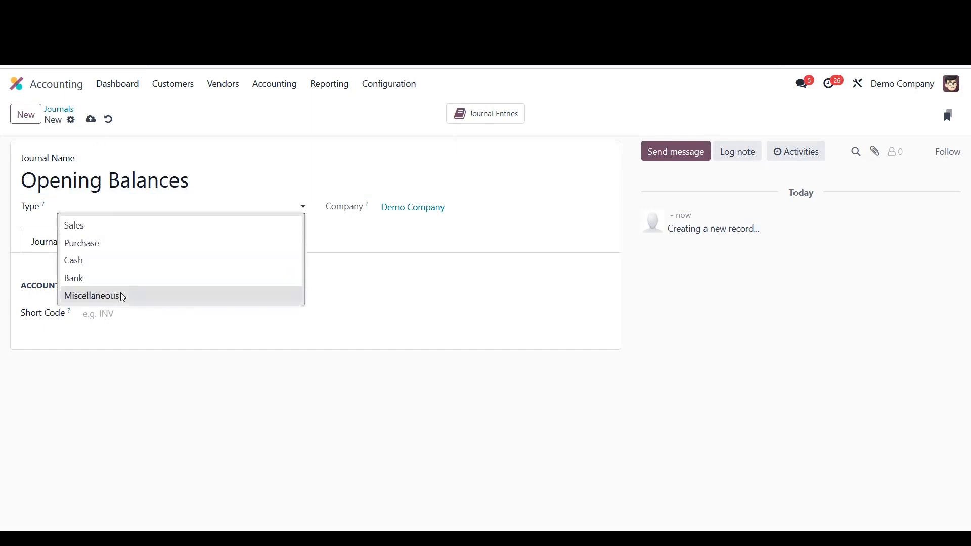
left_click(123, 295)
left_click(150, 335)
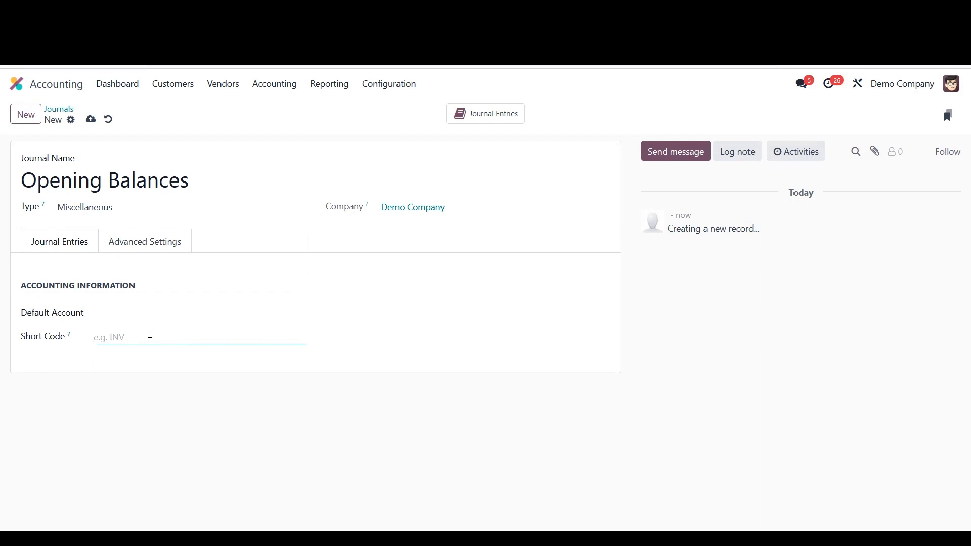
type("OPB")
left_click(90, 120)
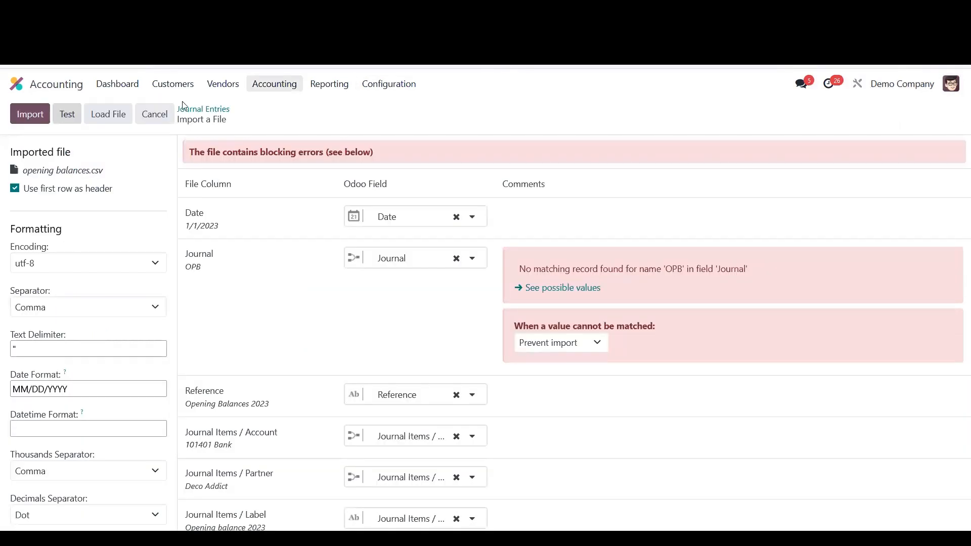
- Reload the opening balances file in the import screen and test it again
left_click(128, 110)
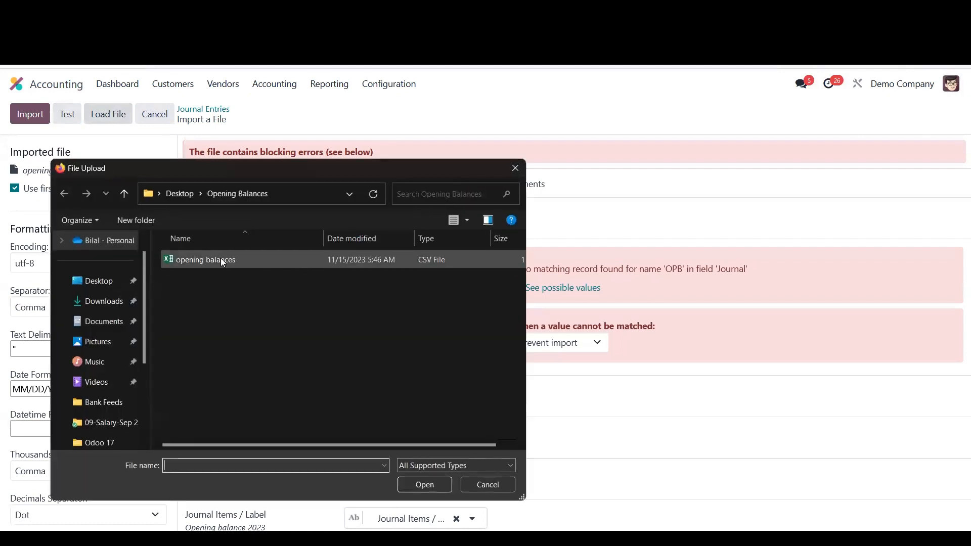
left_click(220, 259)
left_click(422, 485)
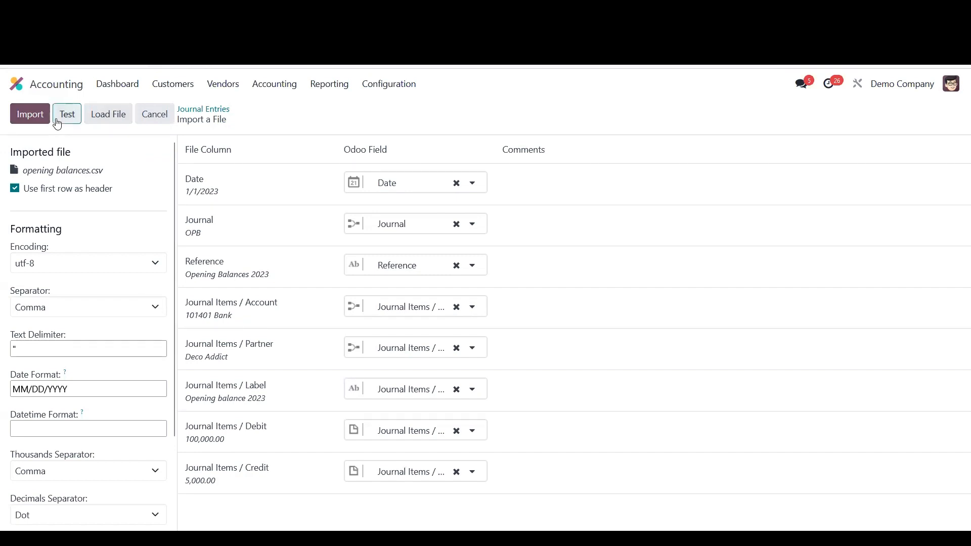
left_click(58, 124)
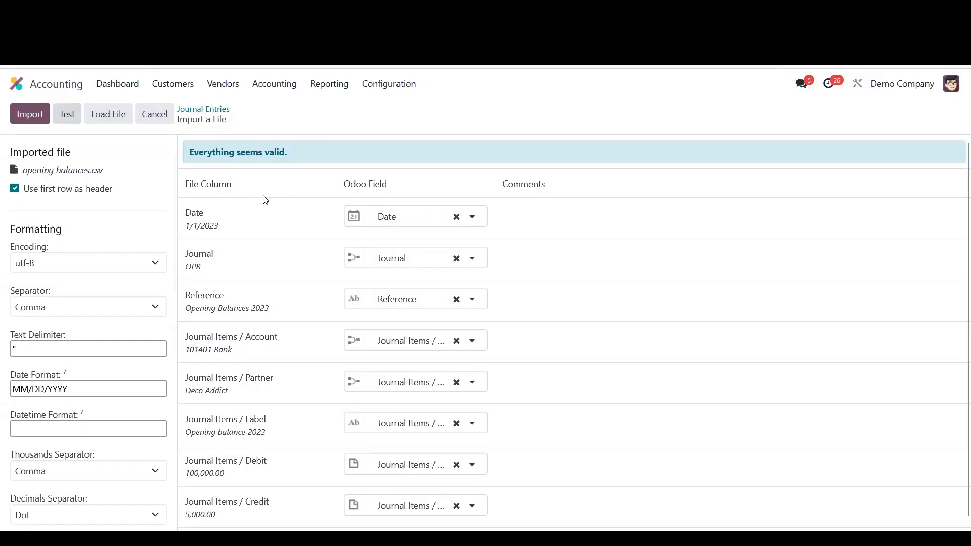
- Import the opening balances file as journal entries
scroll(266, 200, "down", 1)
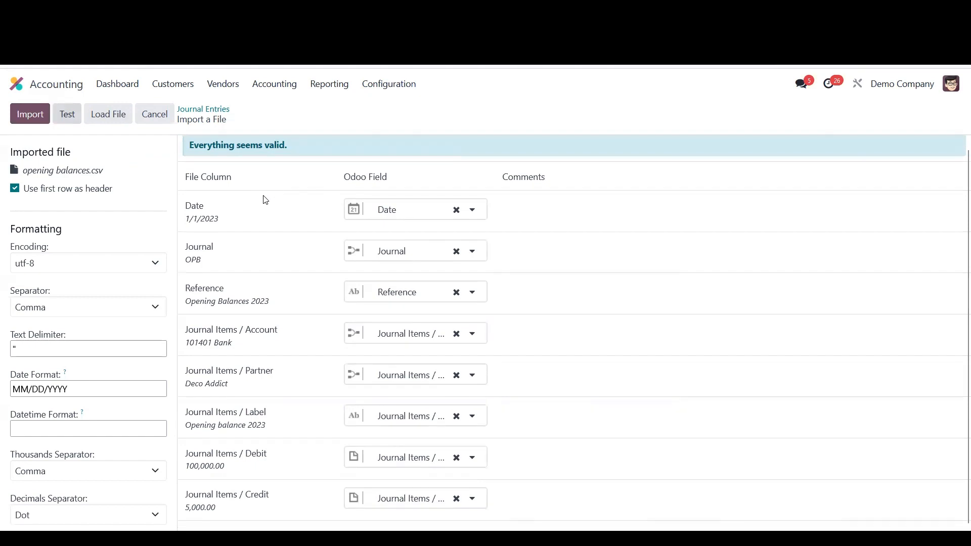
left_click(34, 123)
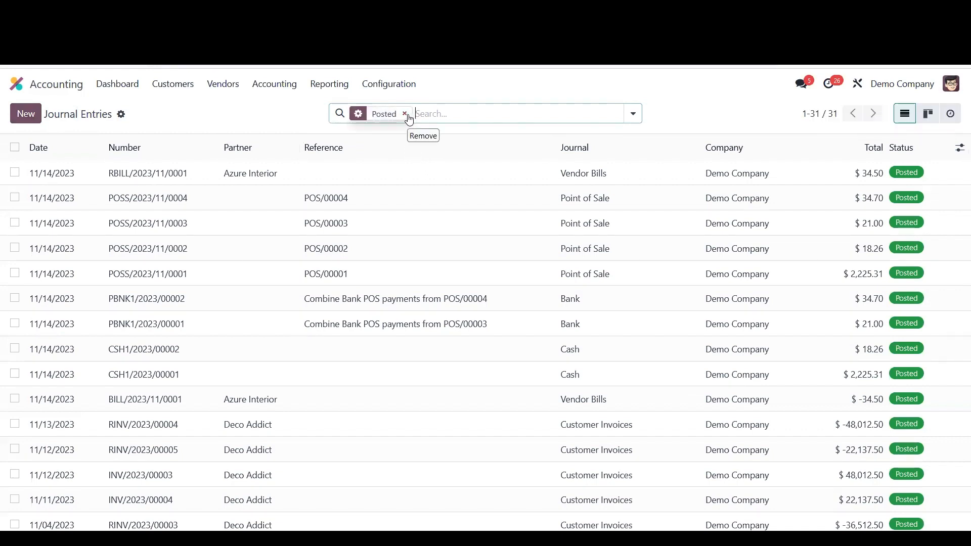
- Remove the Posted filter and open the draft Opening Balances 2023 journal entry
left_click(405, 114)
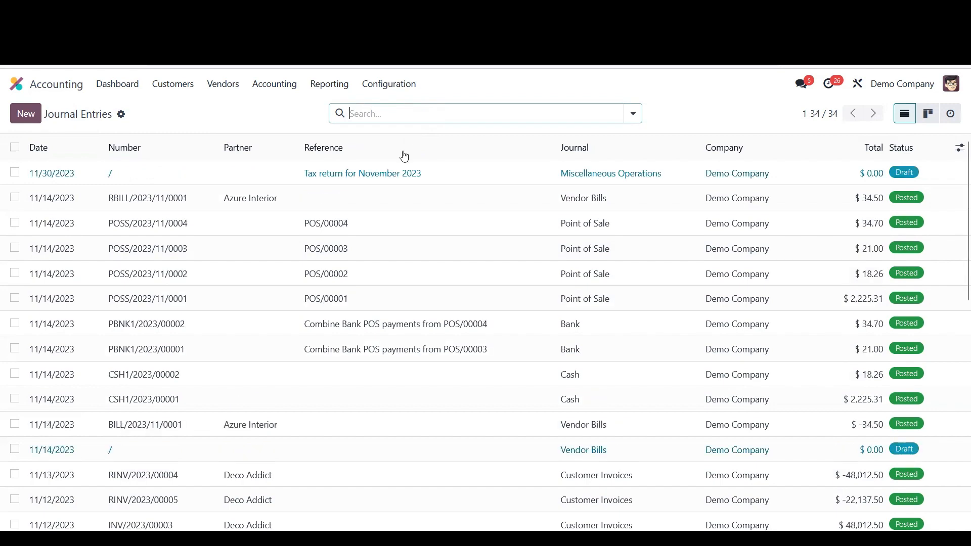
scroll(384, 236, "down", 8)
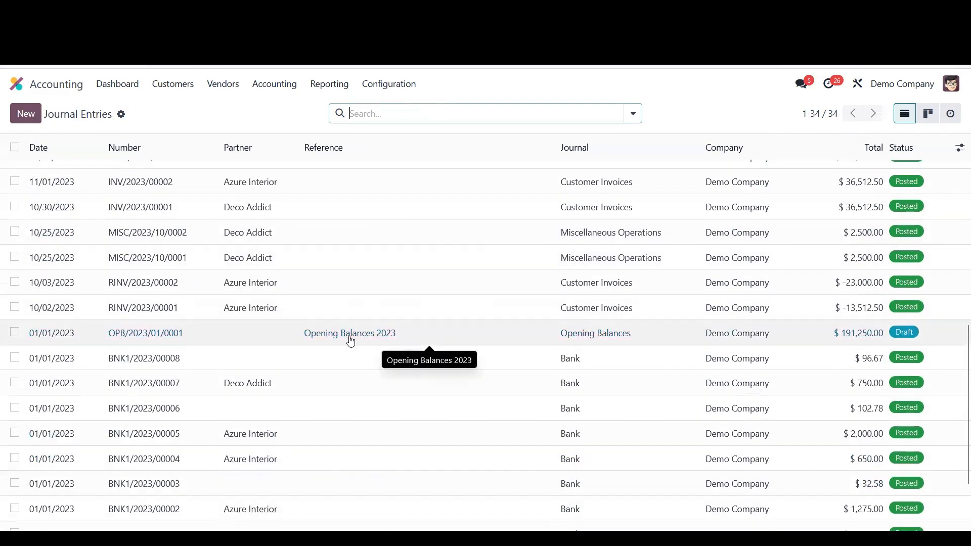
left_click(351, 342)
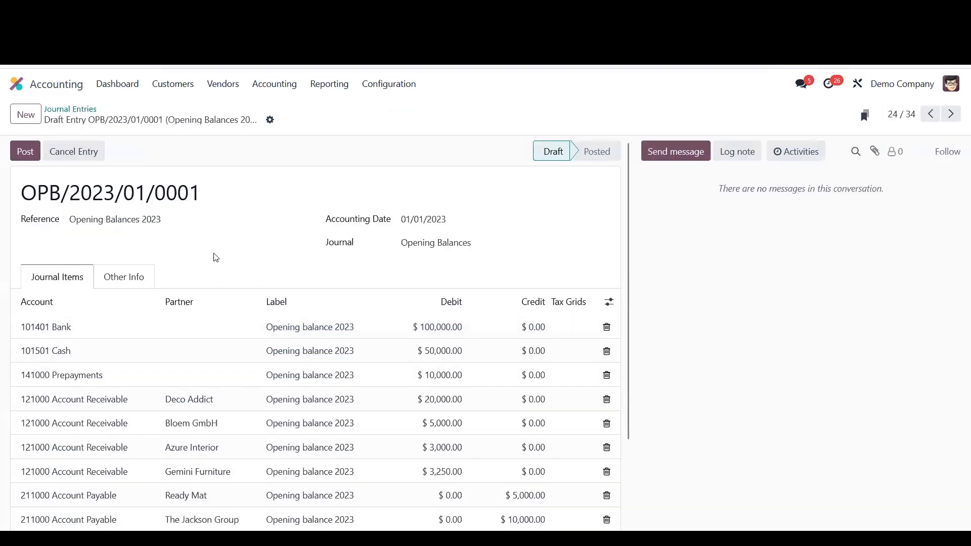
- Review the entry's journal item lines and post the entry
scroll(217, 241, "down", 2)
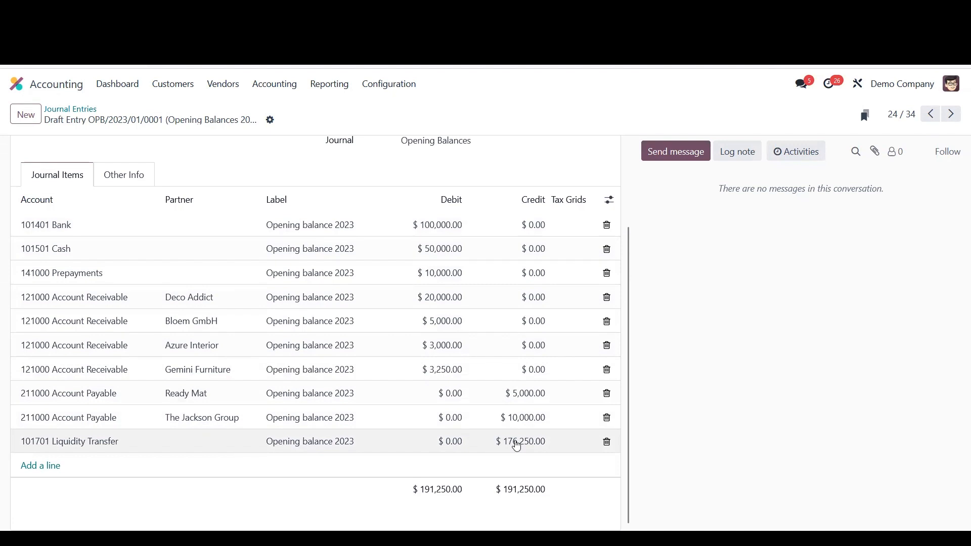
scroll(134, 278, "up", 2)
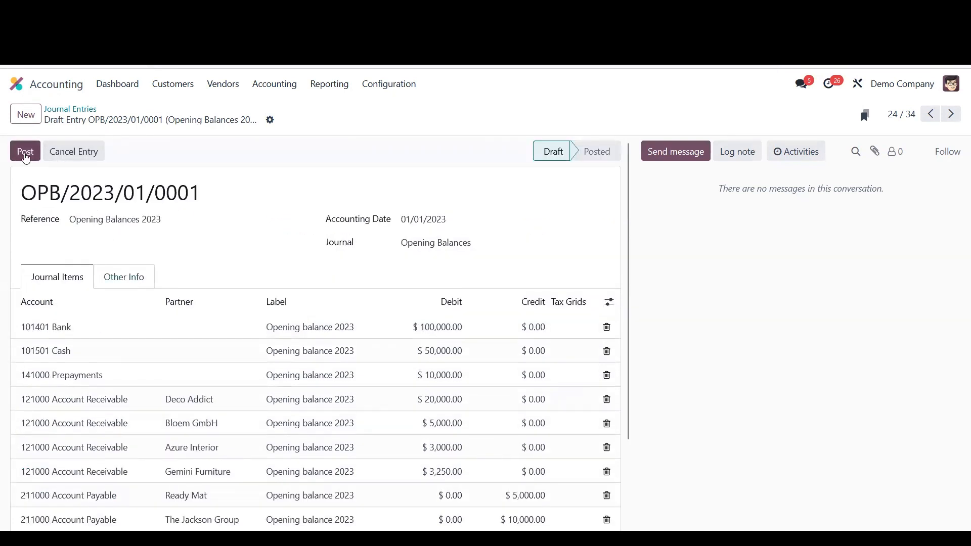
left_click(25, 152)
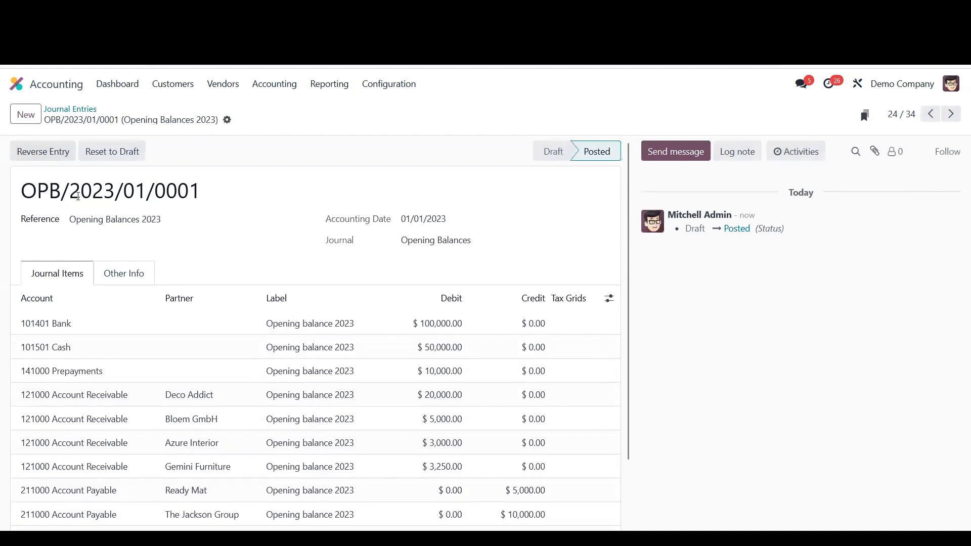
- Open the Trial Balance report from the posted opening balances entry
scroll(275, 268, "down", 1)
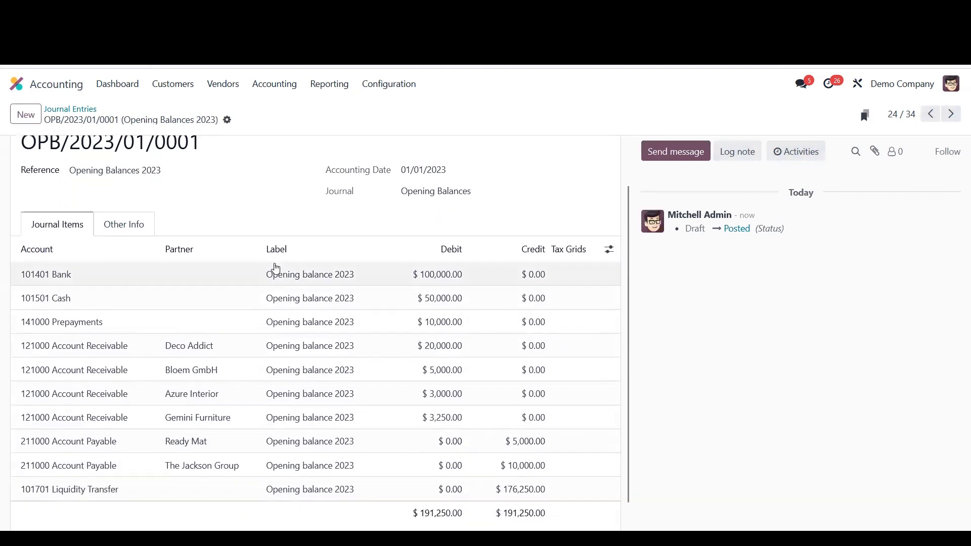
scroll(276, 268, "up", 1)
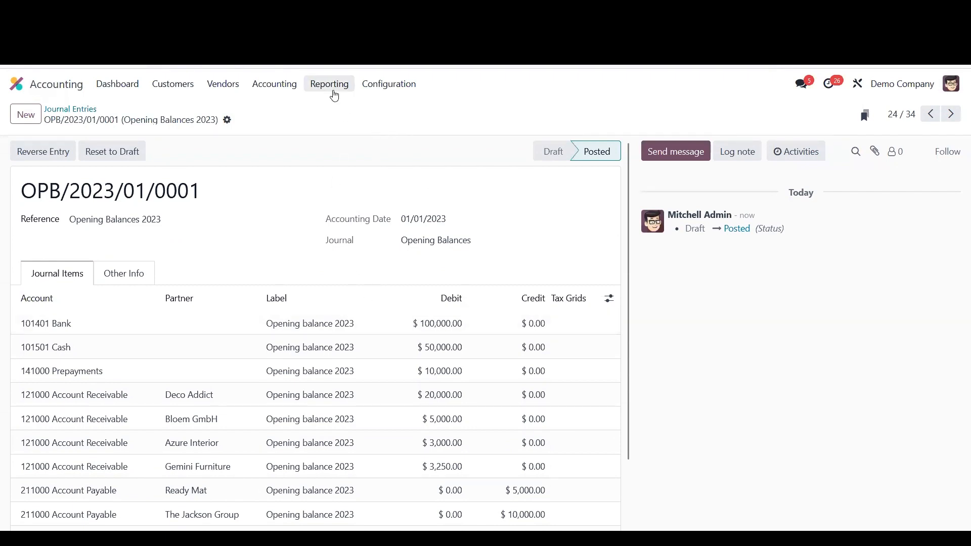
left_click(331, 90)
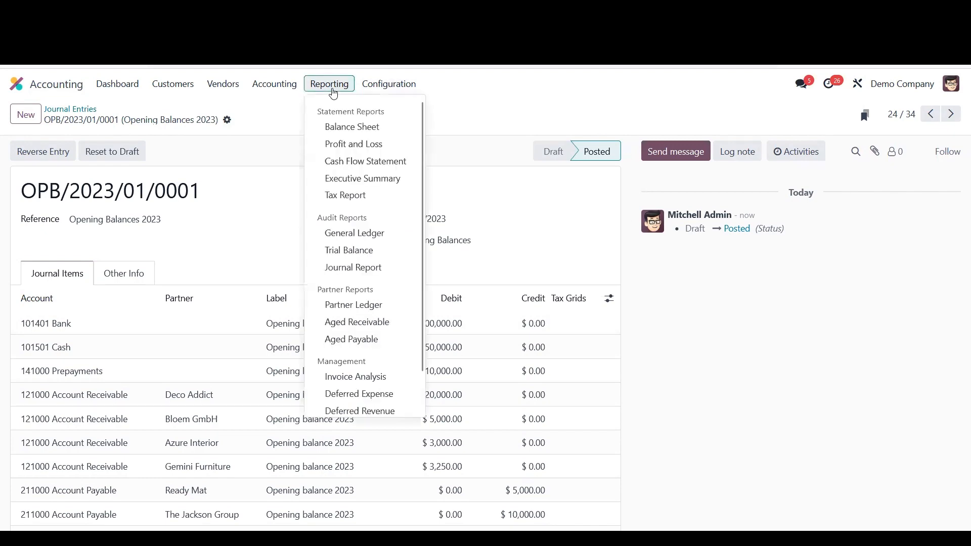
left_click(342, 251)
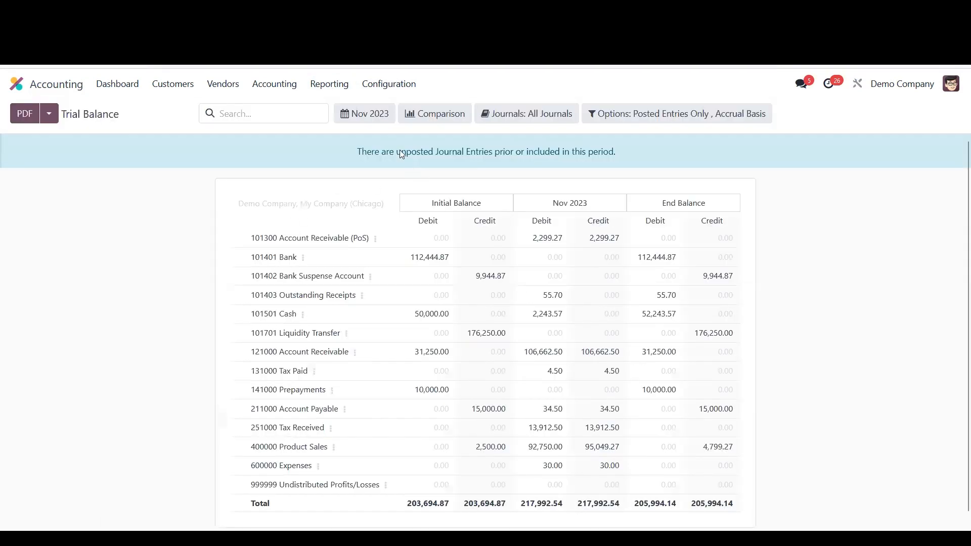
- Set the trial balance period from 01/01/2023 to 01/01/2023 and apply it
left_click(387, 120)
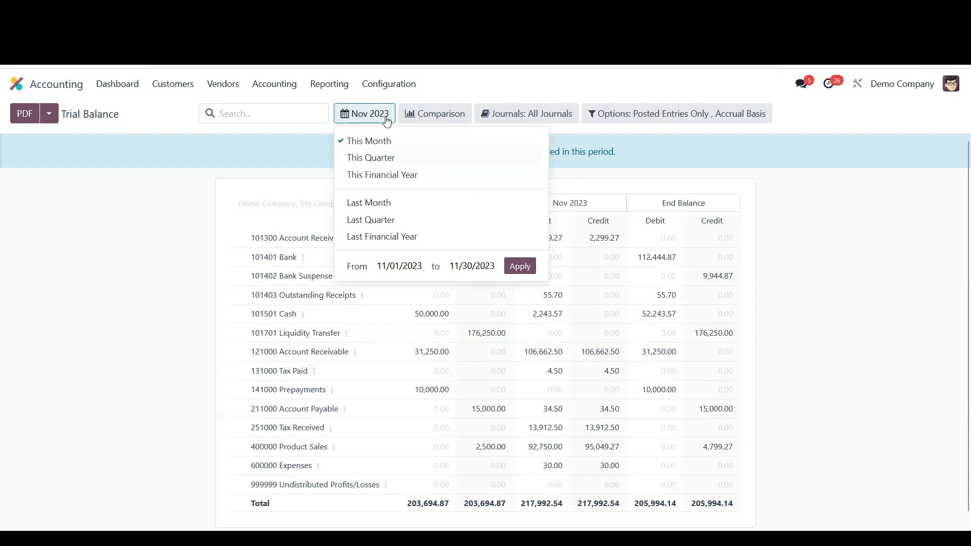
left_click(399, 267)
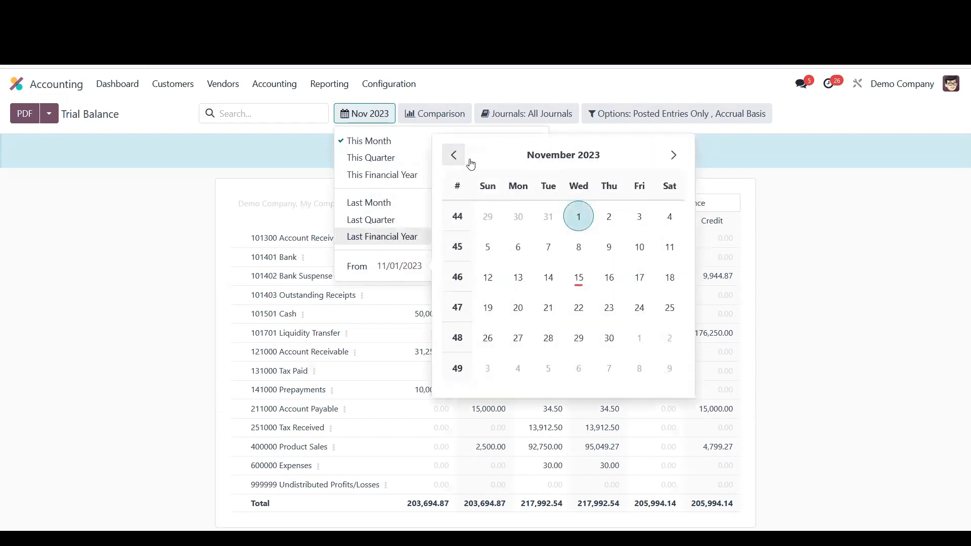
left_click(501, 154)
left_click(483, 205)
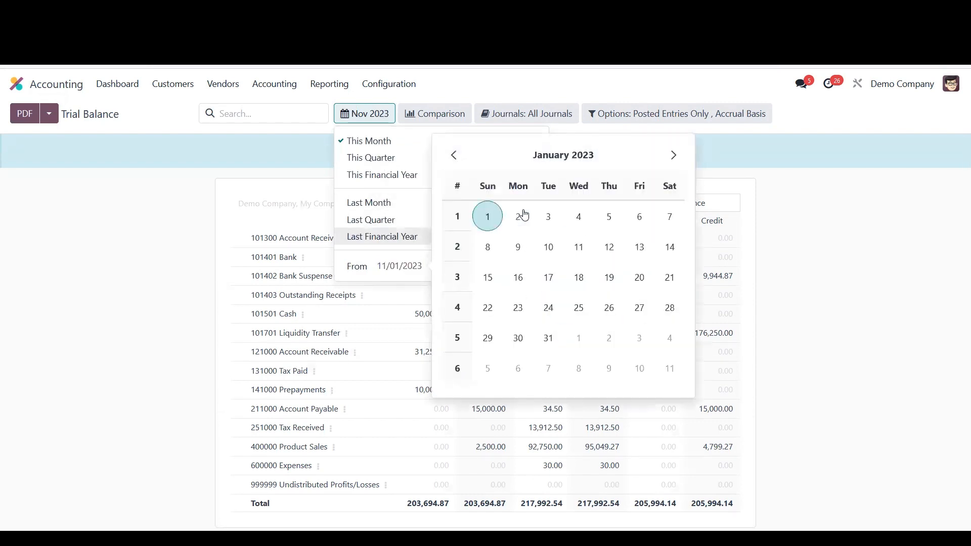
left_click(487, 214)
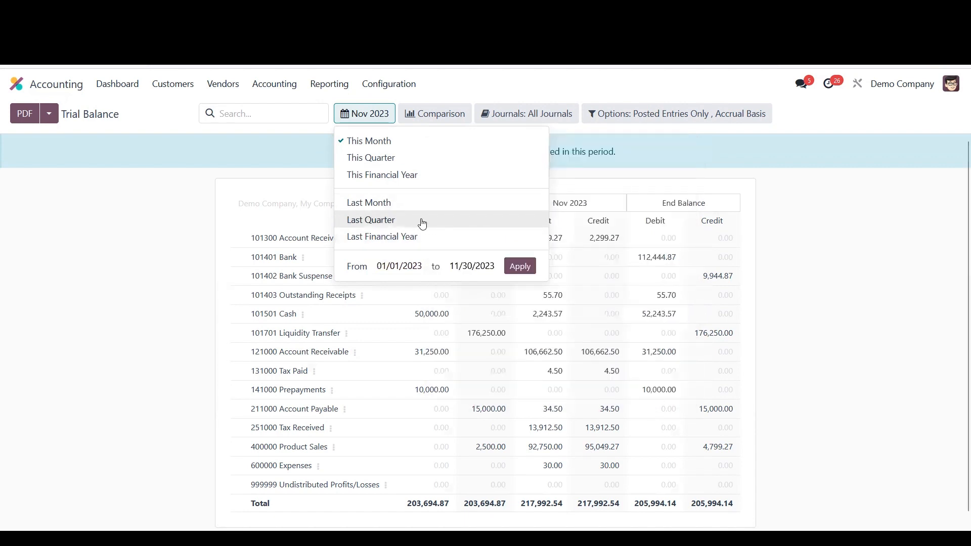
left_click(482, 273)
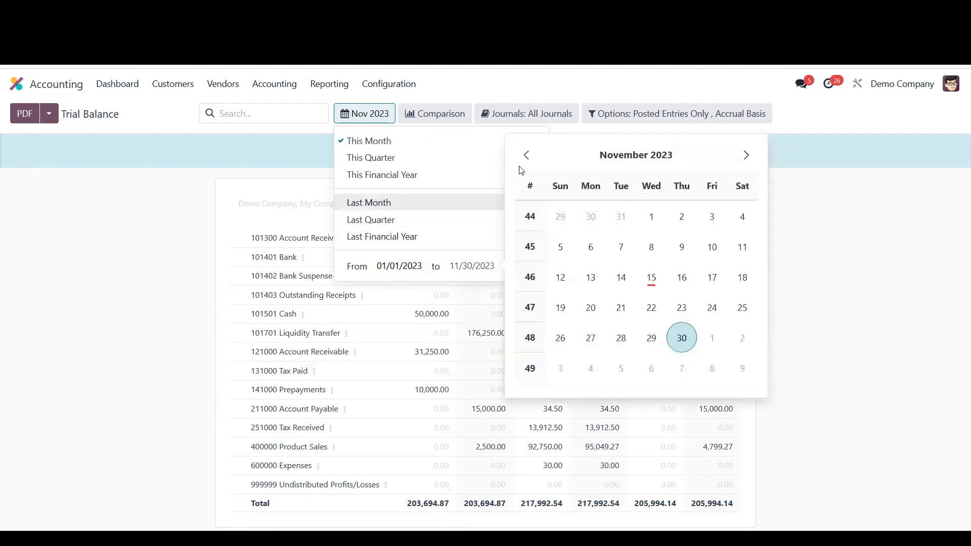
left_click(525, 154)
left_click(601, 161)
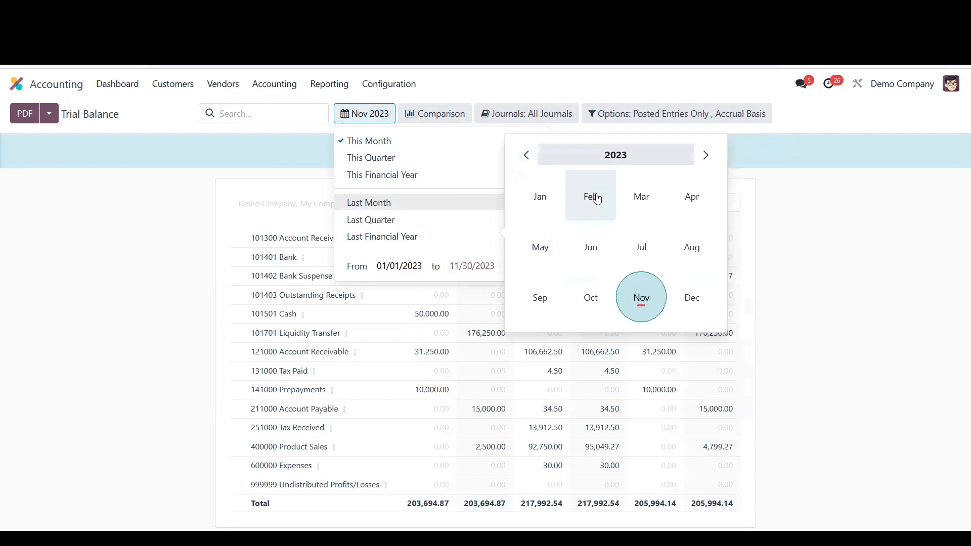
left_click(541, 200)
left_click(562, 216)
left_click(519, 266)
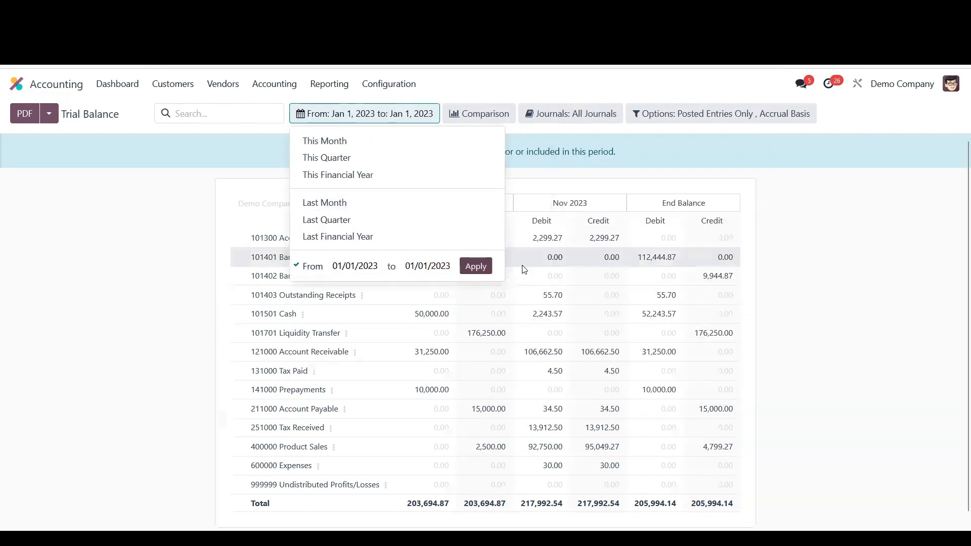
left_click(174, 258)
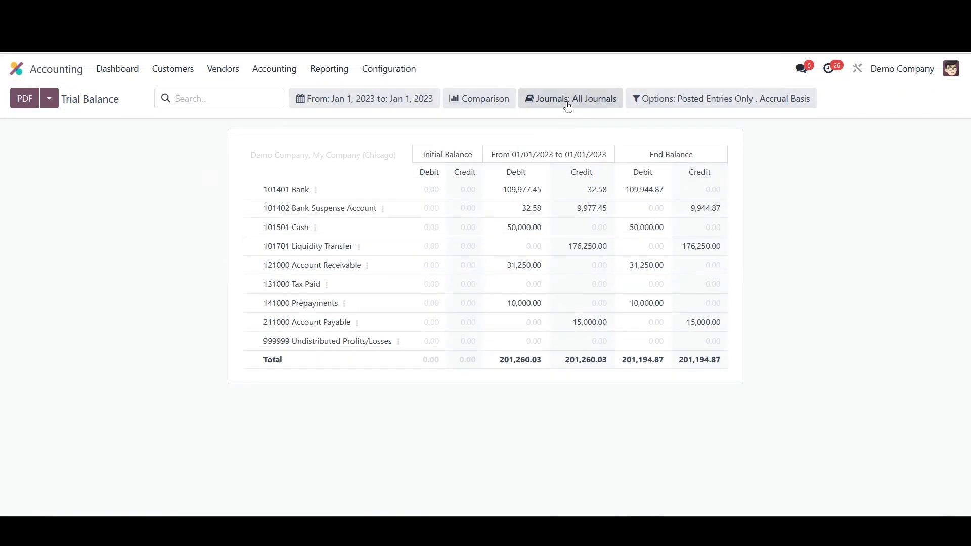
- Filter the trial balance to show only the Opening Balances journal
left_click(568, 106)
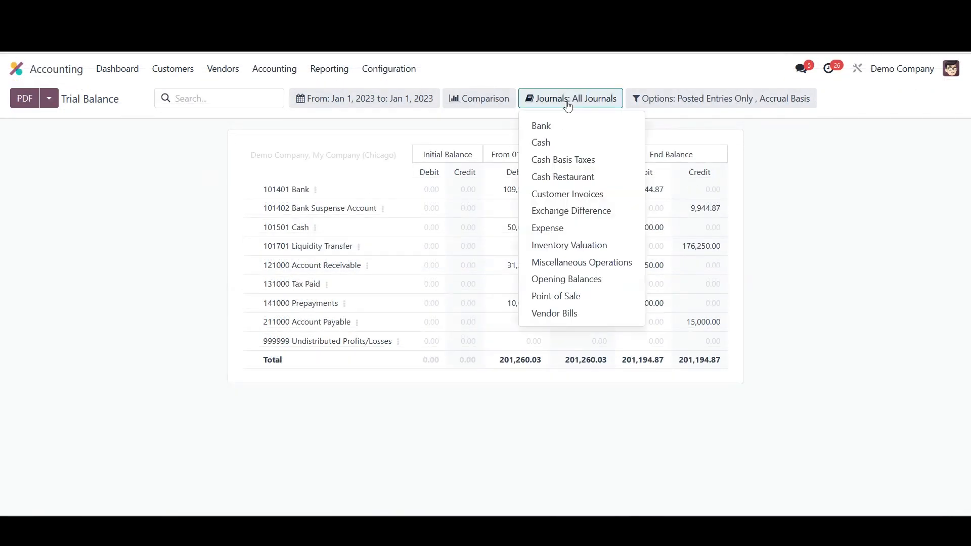
left_click(578, 282)
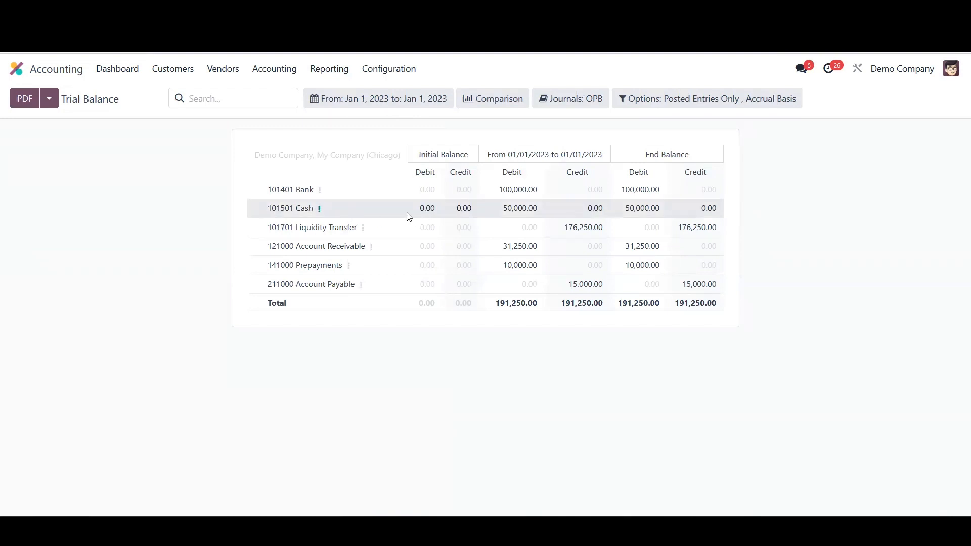
left_click(586, 110)
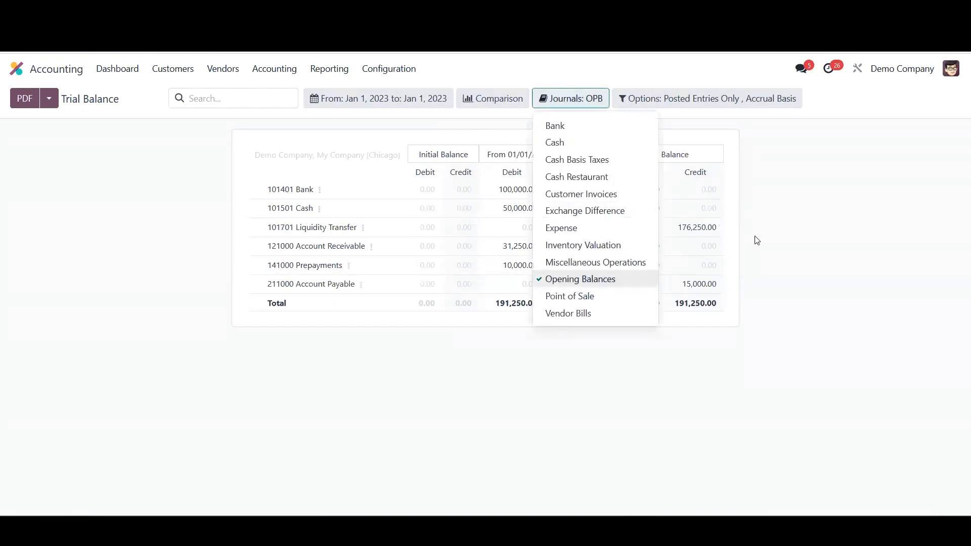
left_click(787, 254)
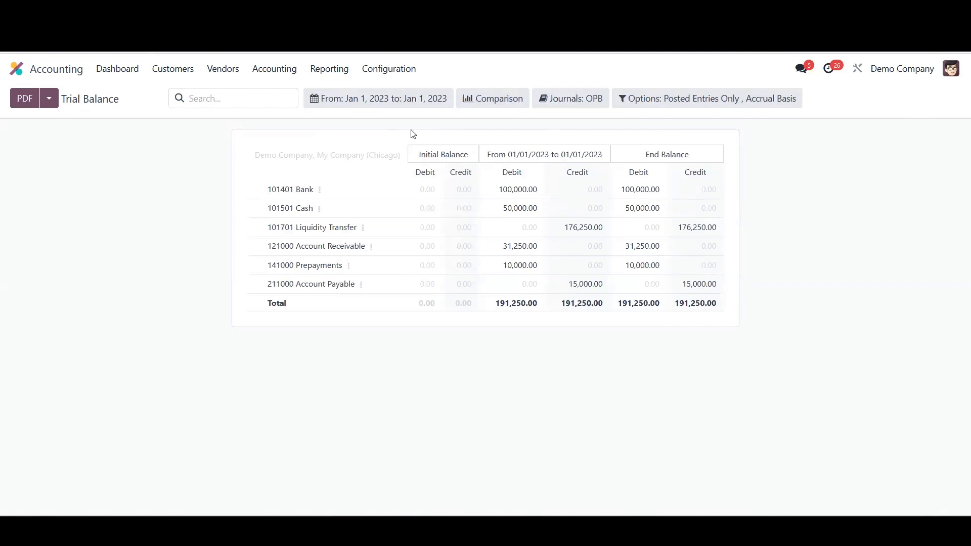
left_click(340, 73)
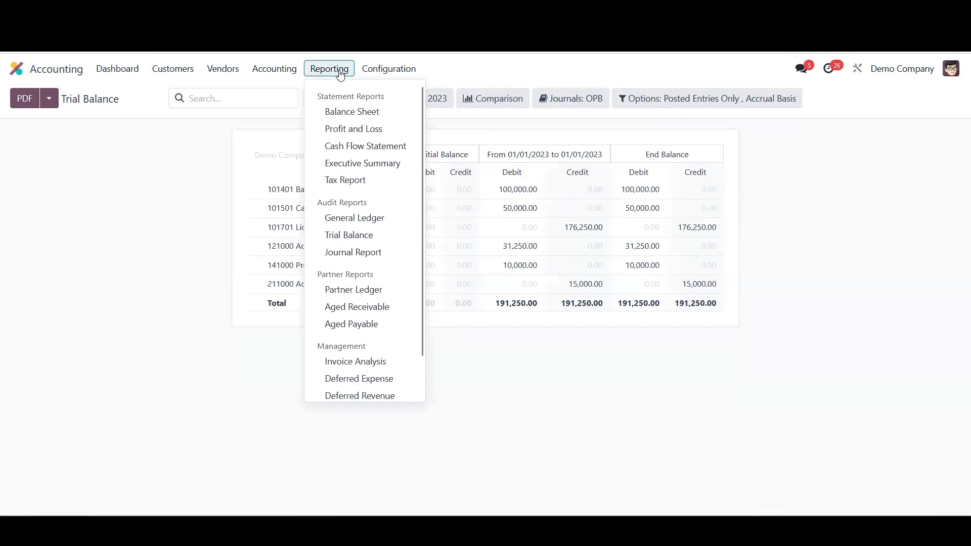
left_click(258, 132)
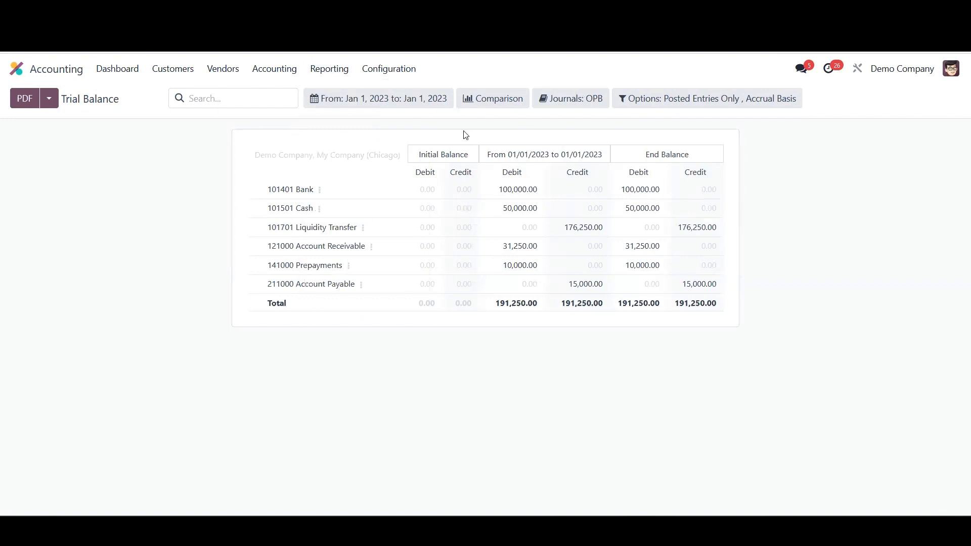